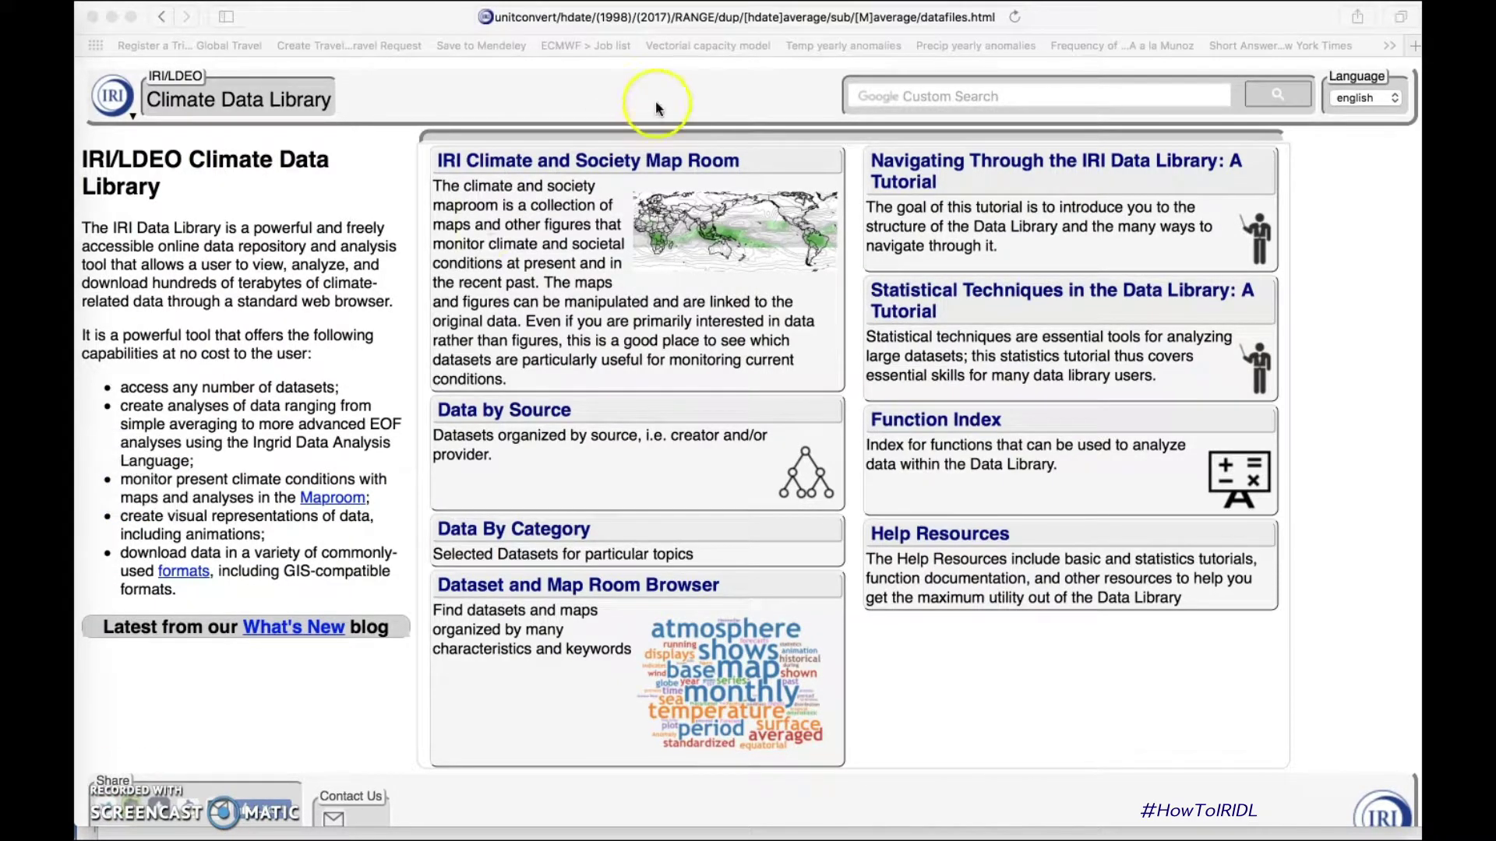
Step: Replace the browser address with the iridl.ldeo.columbia.edu Data Library site to reach Expert Mode
left_click(722, 21)
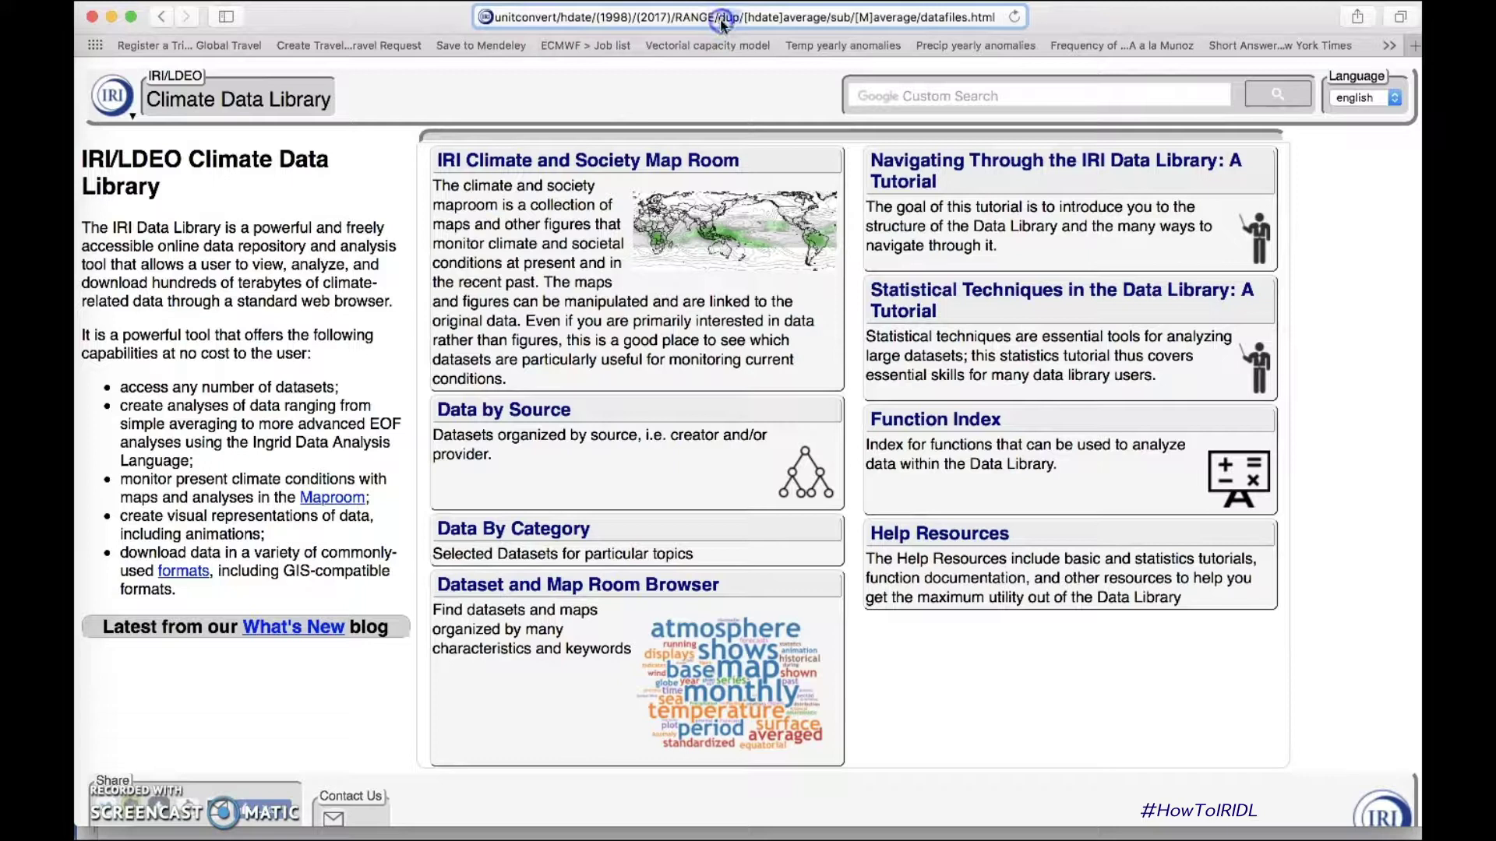
double_click(723, 18)
triple_click(722, 18)
type("iri.columbia.edu/")
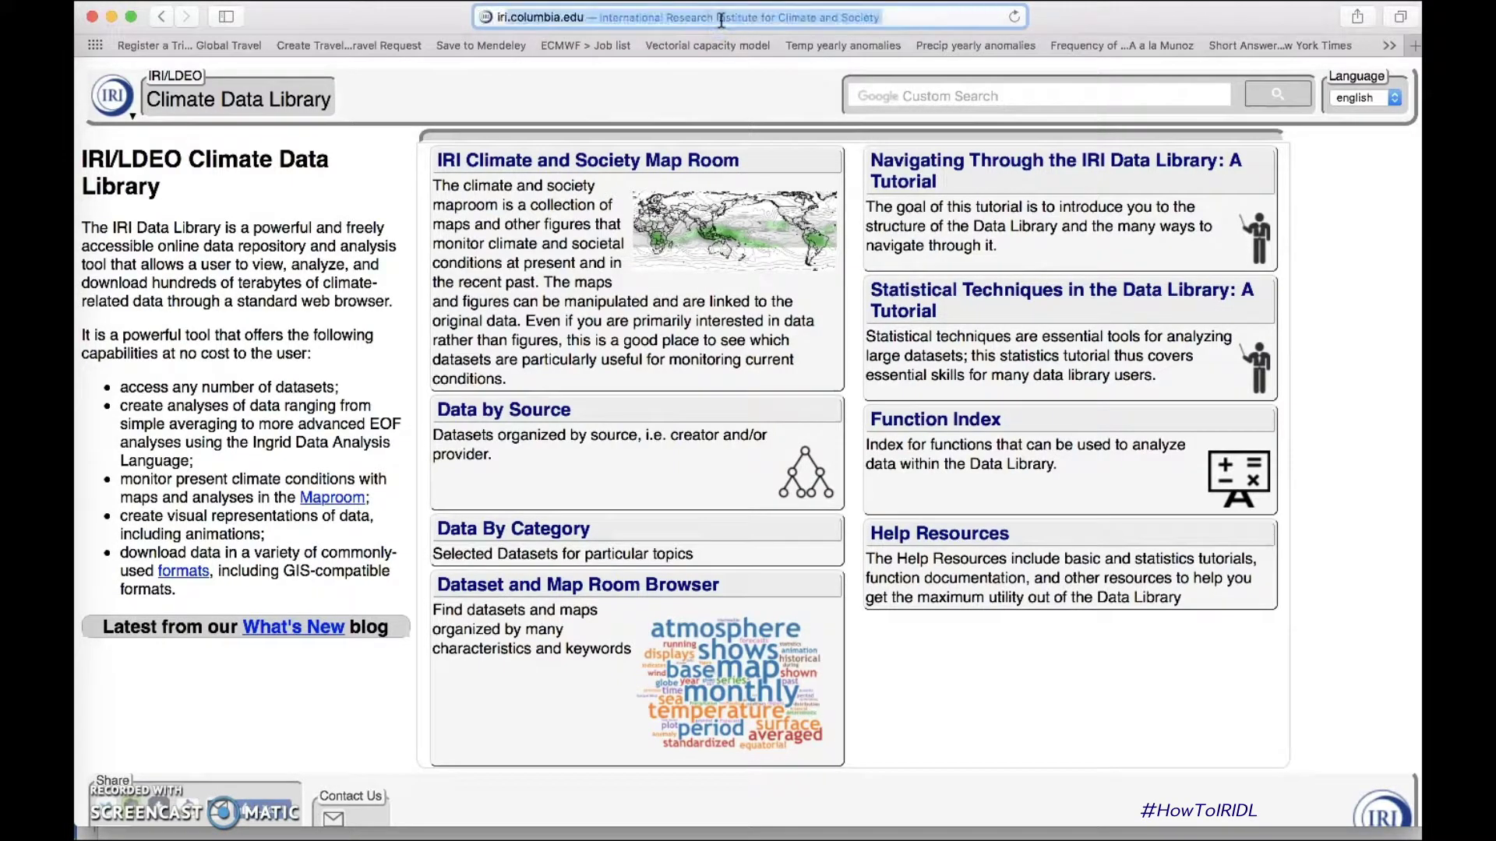
key("BackSpace")
key("BackSpace")
key("BackSpace")
key("BackSpace")
key("BackSpace")
key("BackSpace")
key("BackSpace")
key("BackSpace")
key("BackSpace")
key("BackSpace")
key("BackSpace")
key("BackSpace")
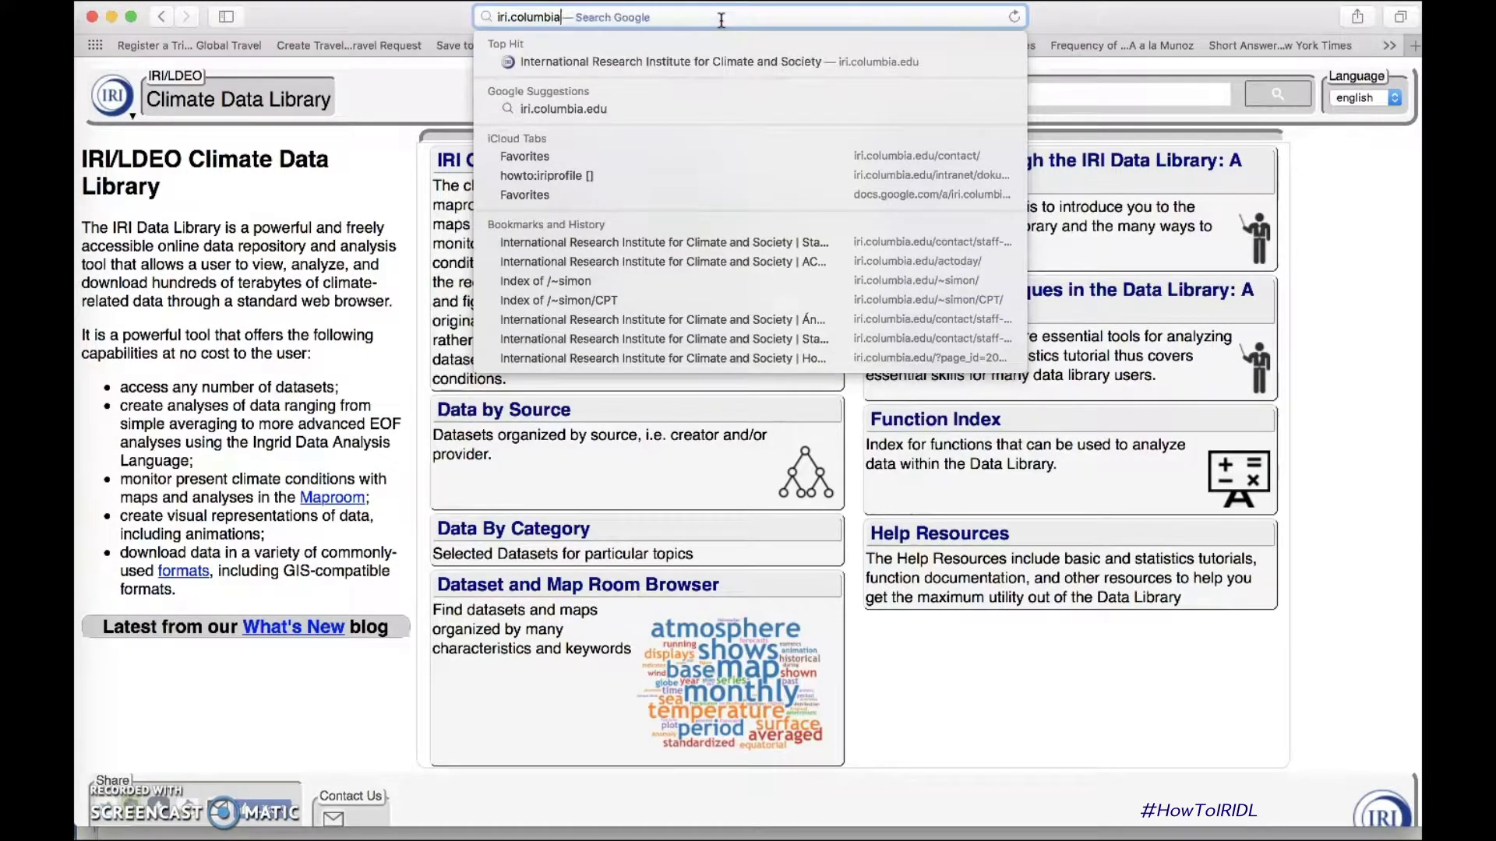
key("BackSpace")
key("BackSpace")
type("dl.ldeo")
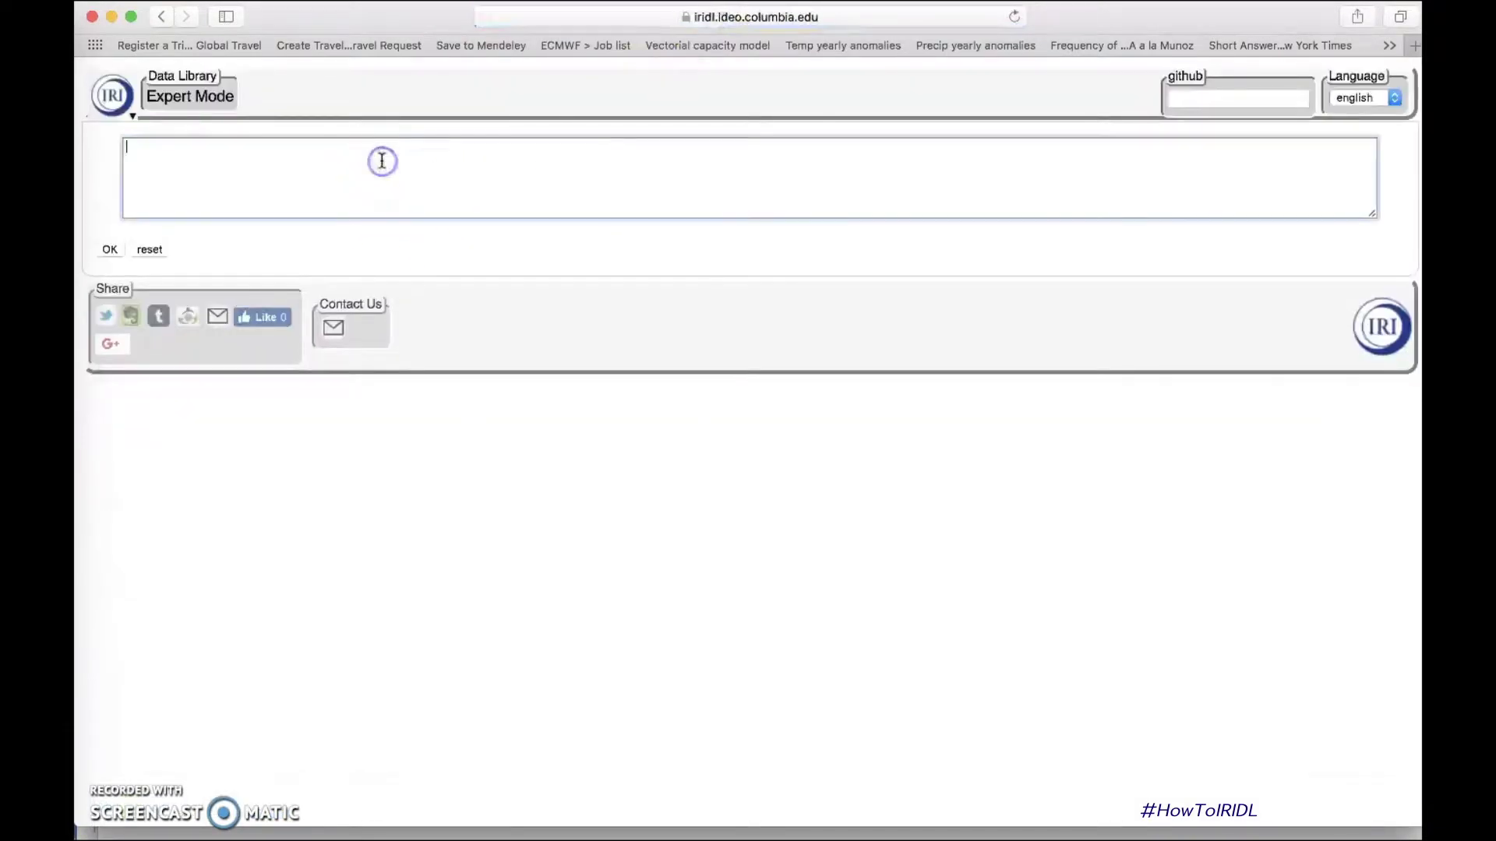
Step: Enter the ECMWF S2S reforecast perturbed tp path, start 0000 16 Apr 2018, leads 14 and 21, and [L] differences
type("SOURCES")
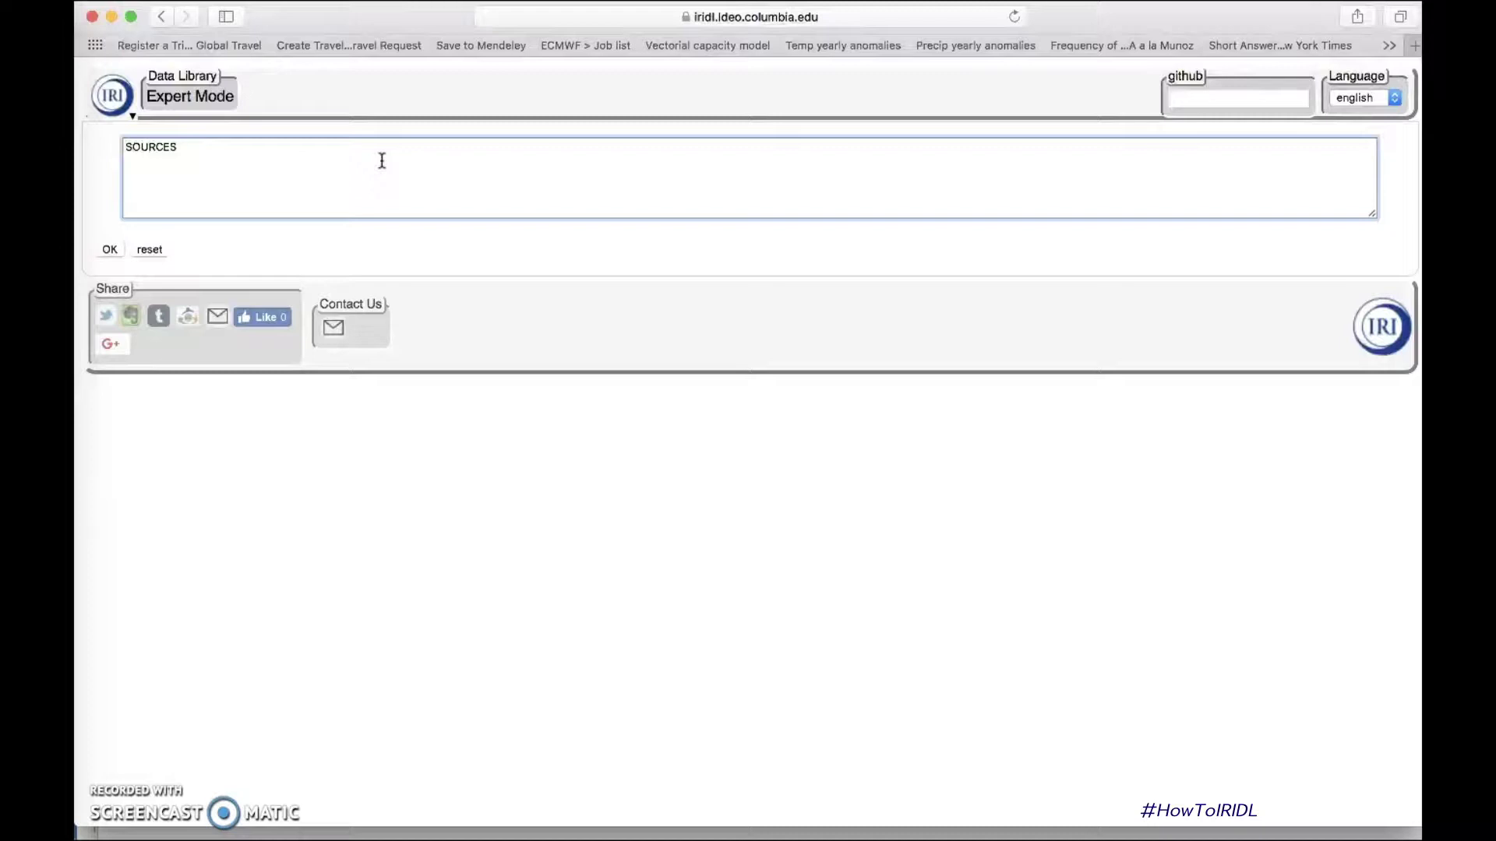
type(".ECMWF .S2S .ECMF .reforecast")
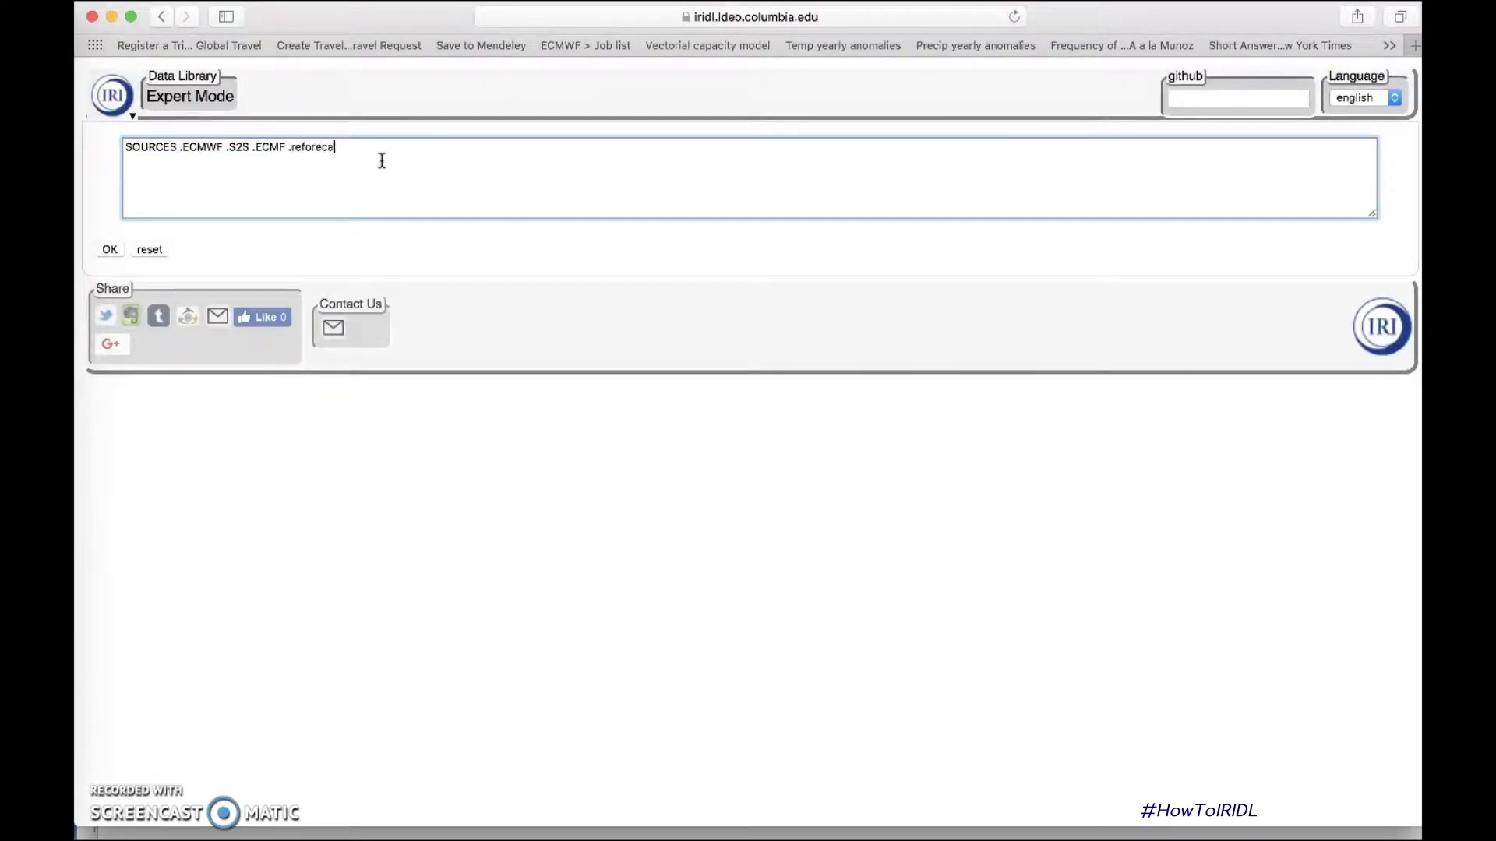
type(" .perturbed .sfc_precip .tp")
key("Return")
type("S (000")
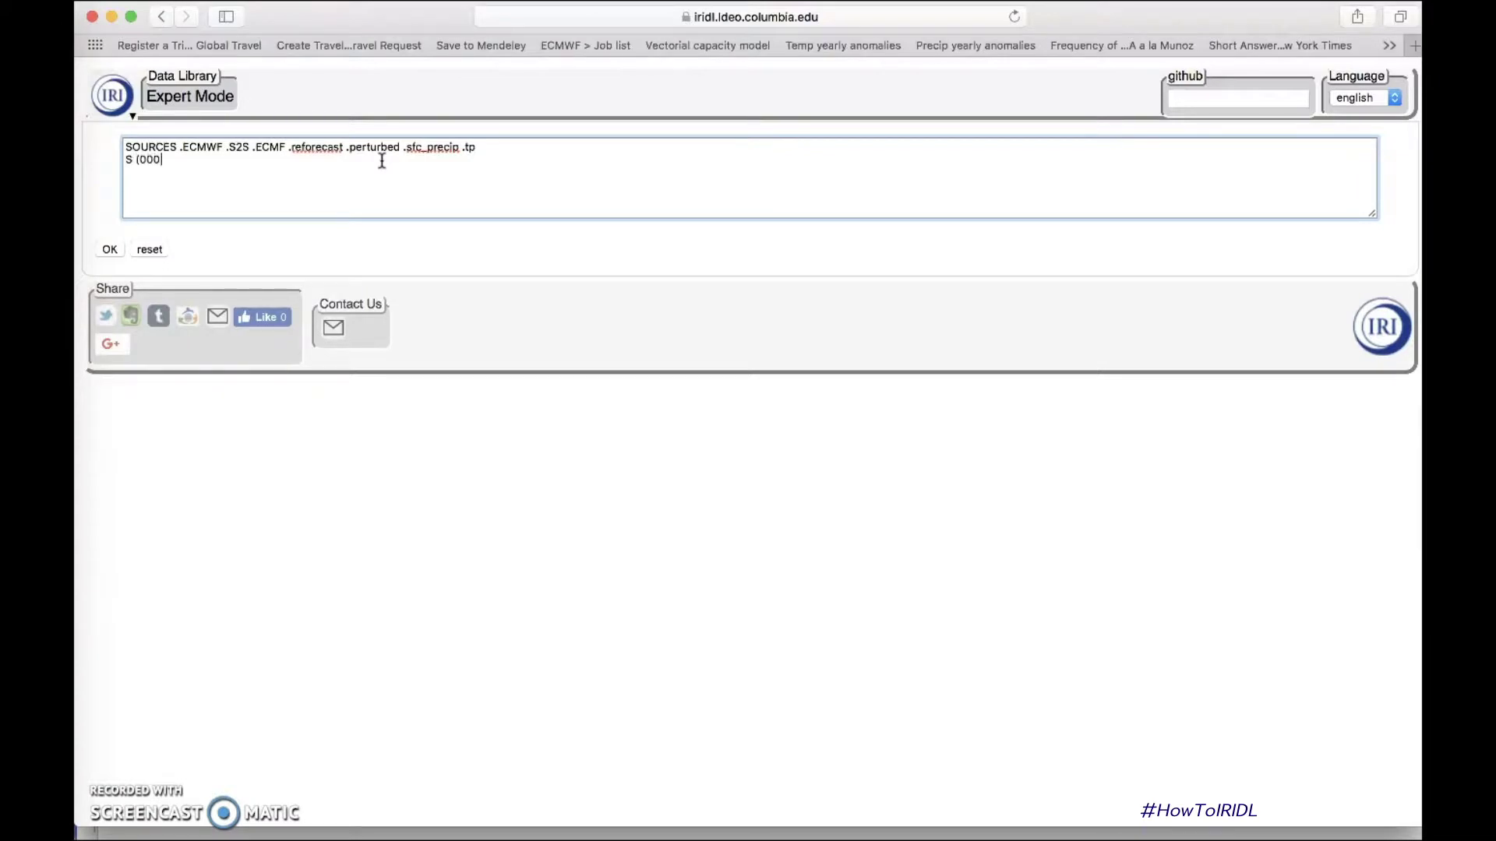
type("0 ")
type("16 ")
type("Apr 2018)")
type(" VALUE ")
type("L (1")
type("4) ")
type("(21) ")
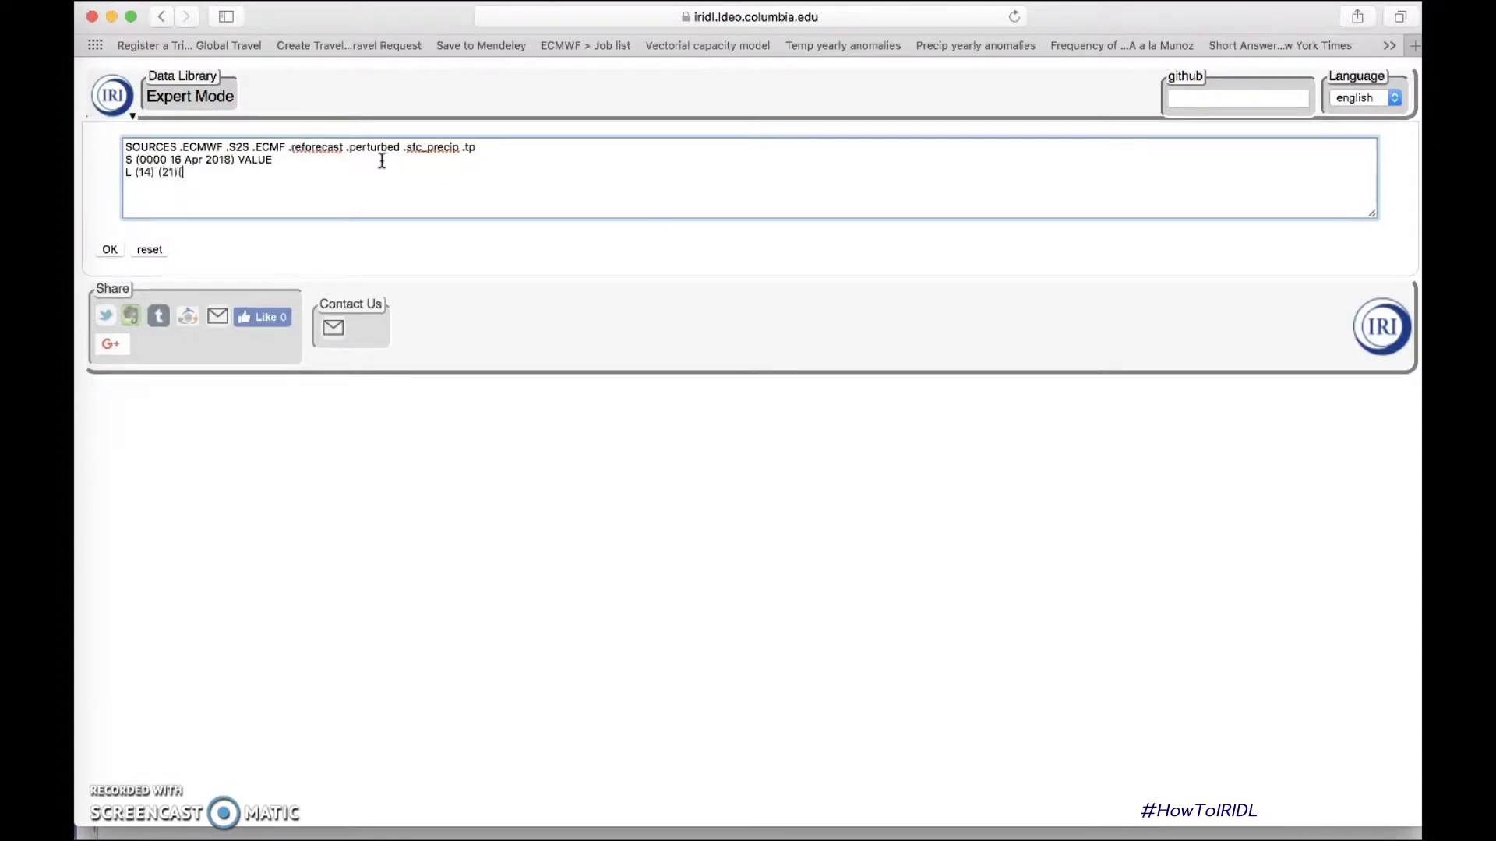
type("VALUES")
type("[")
type("L] dif")
type("ferences ")
type("c:")
key("Return")
type("/")
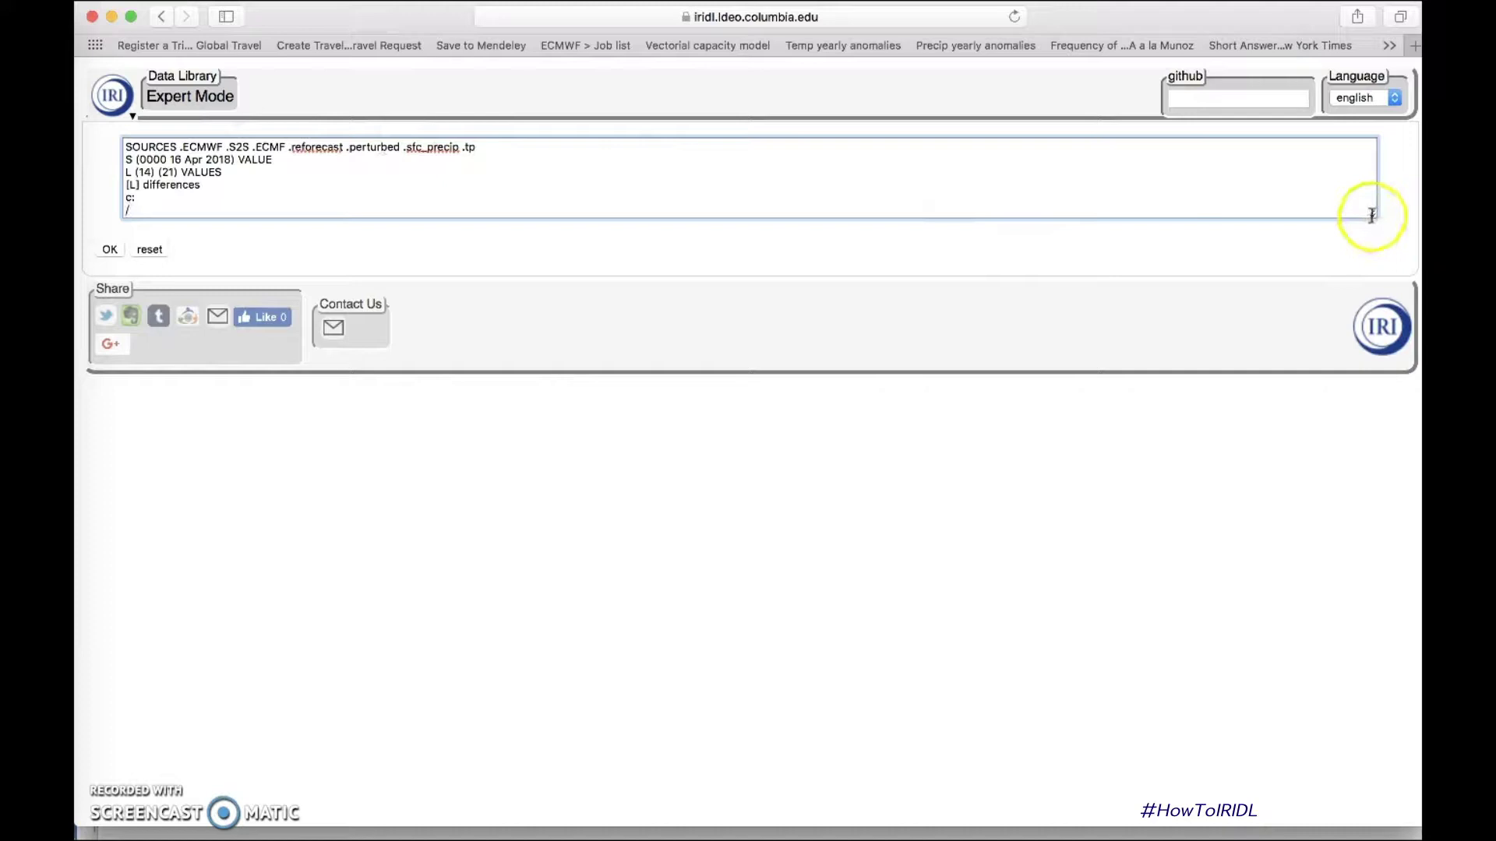
Step: Define water_density as 998 kg/m3, divide by it, and convert precipitation to mm
left_click_drag(1371, 215, 1384, 316)
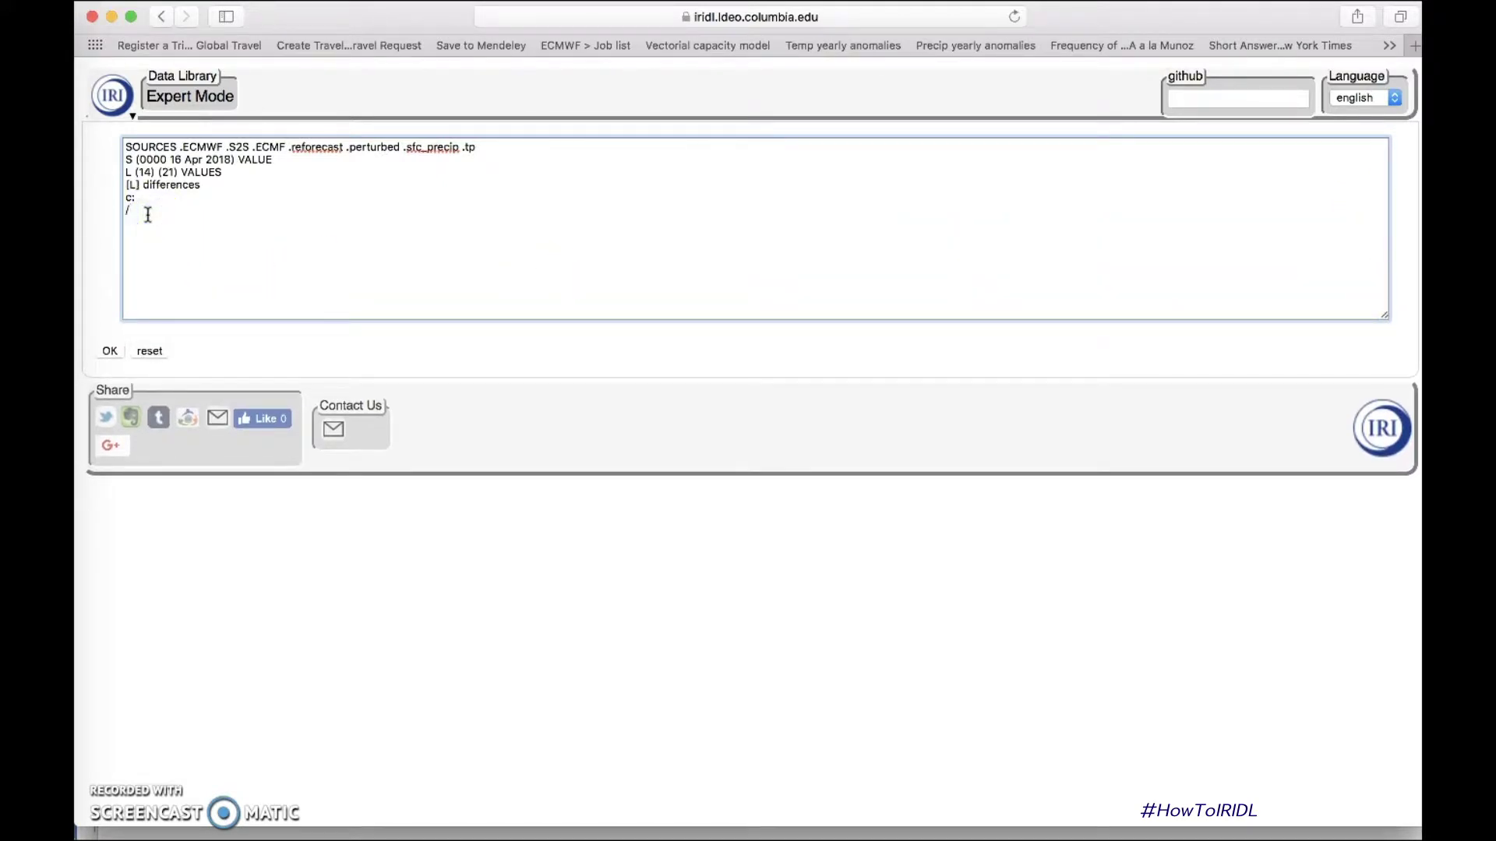
type("name ")
type("/water")
type("_density")
type(" def ")
type("998")
type(" (")
type("kg/m3")
type(")")
type(" :c")
key("Return")
type("div ")
type("/mm")
type(" unitconvert")
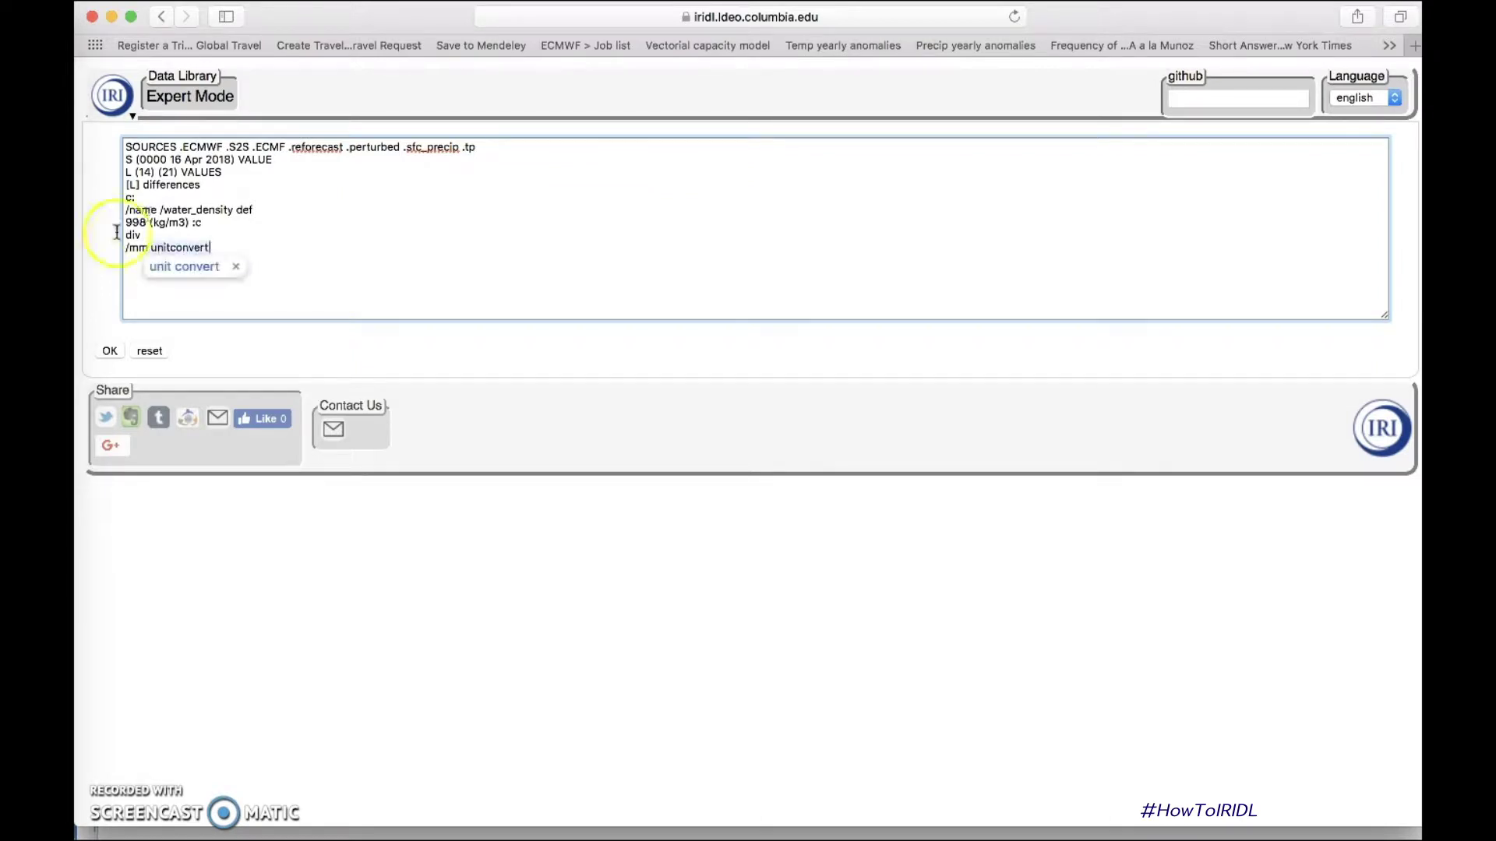
left_click(231, 267)
key("Return")
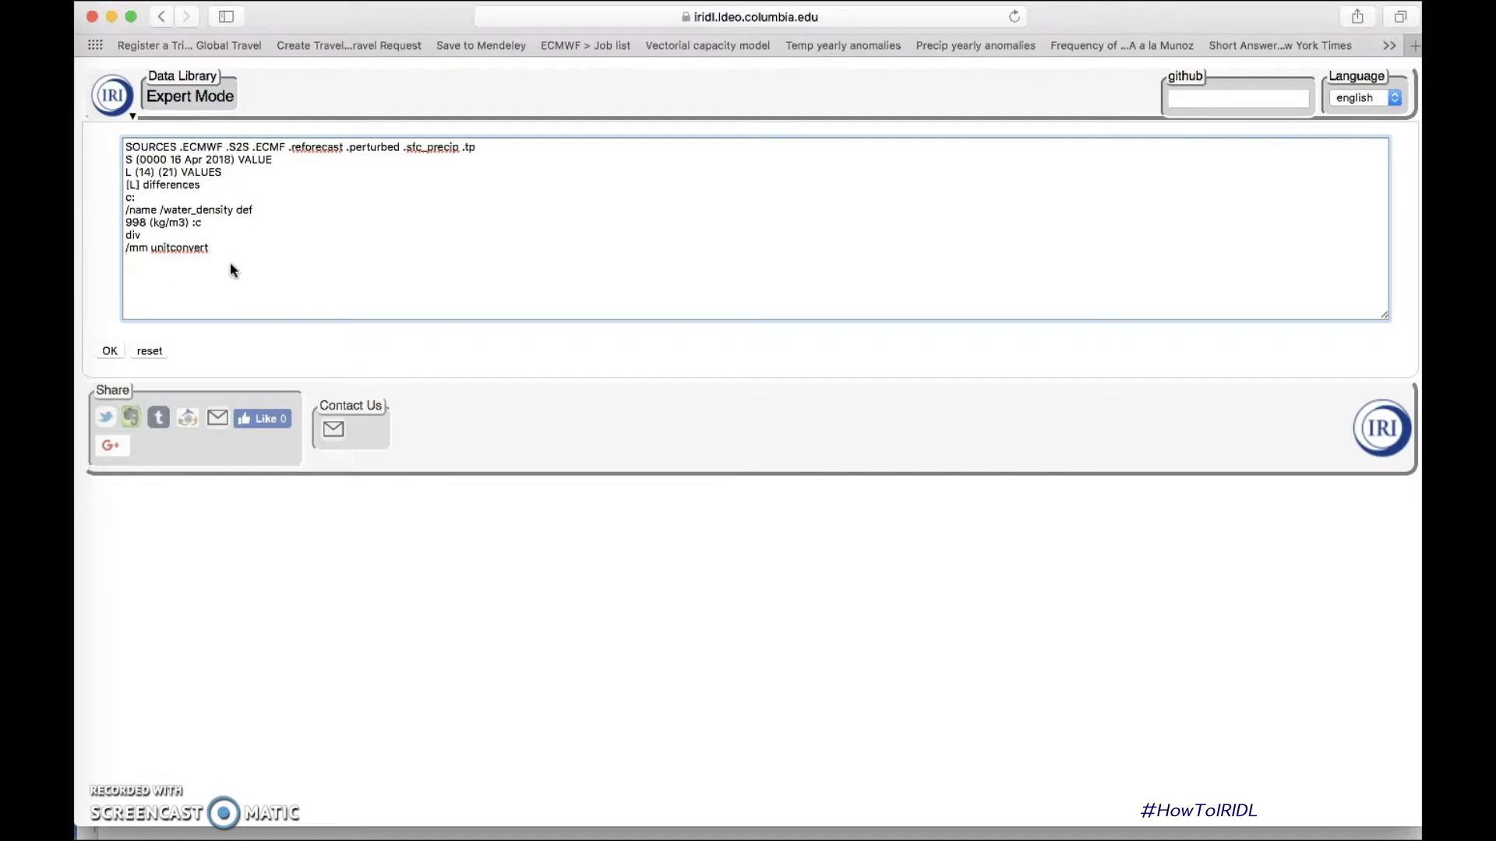
Step: Limit hdate to 1998–2017, subtract the hdate average, and average over M
type("half")
key("BackSpace")
key("BackSpace")
key("BackSpace")
type("date (1998")
type(") (2017) RANGE")
key("Return")
type("dup")
key("Return")
type("[hdate")
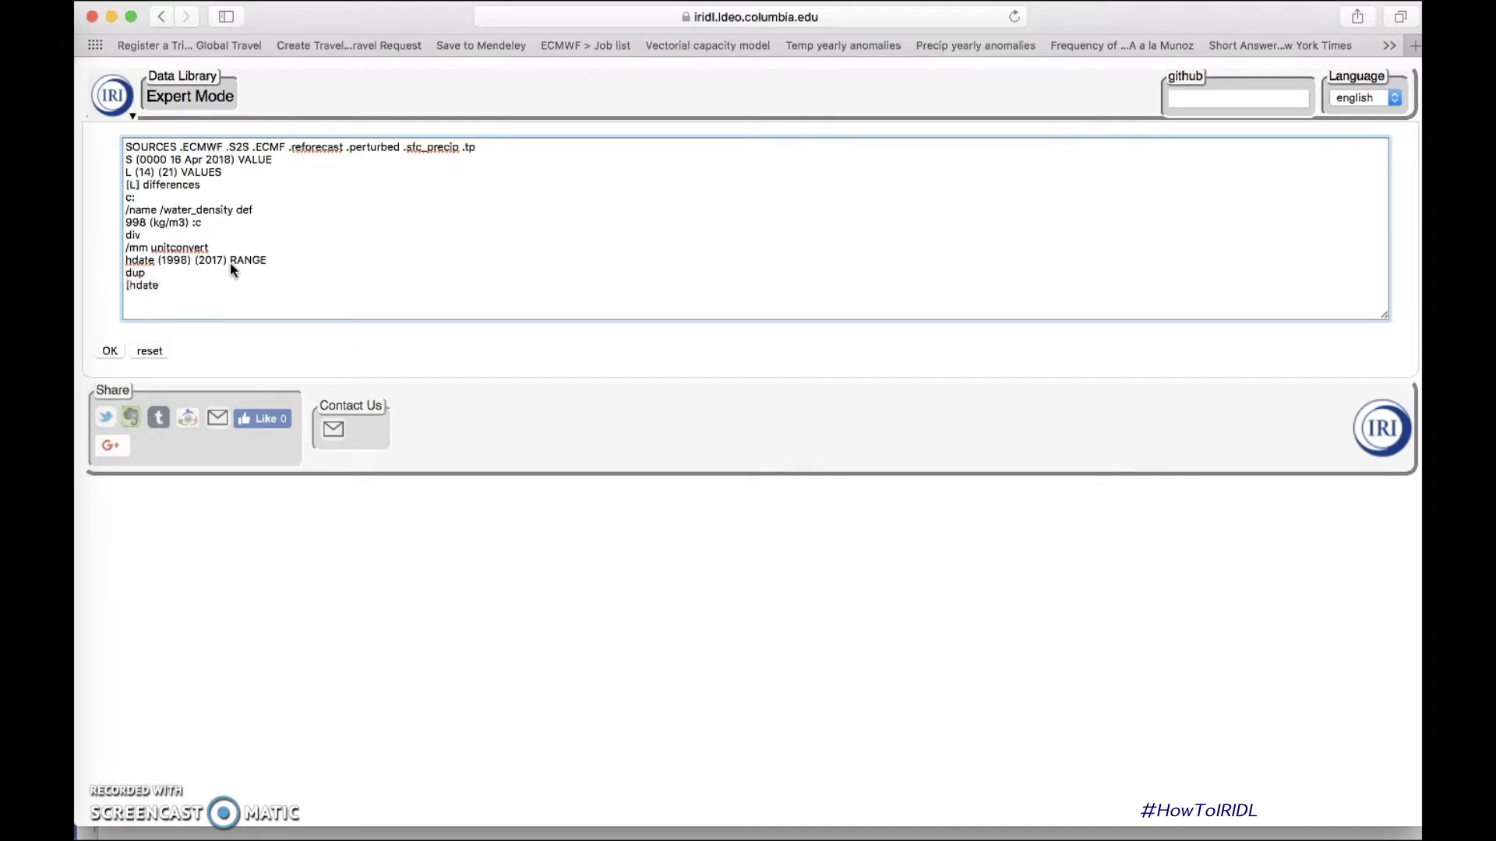
type("]")
type("aver")
type("age ")
type("sub ")
type("[M]")
type("avewrage")
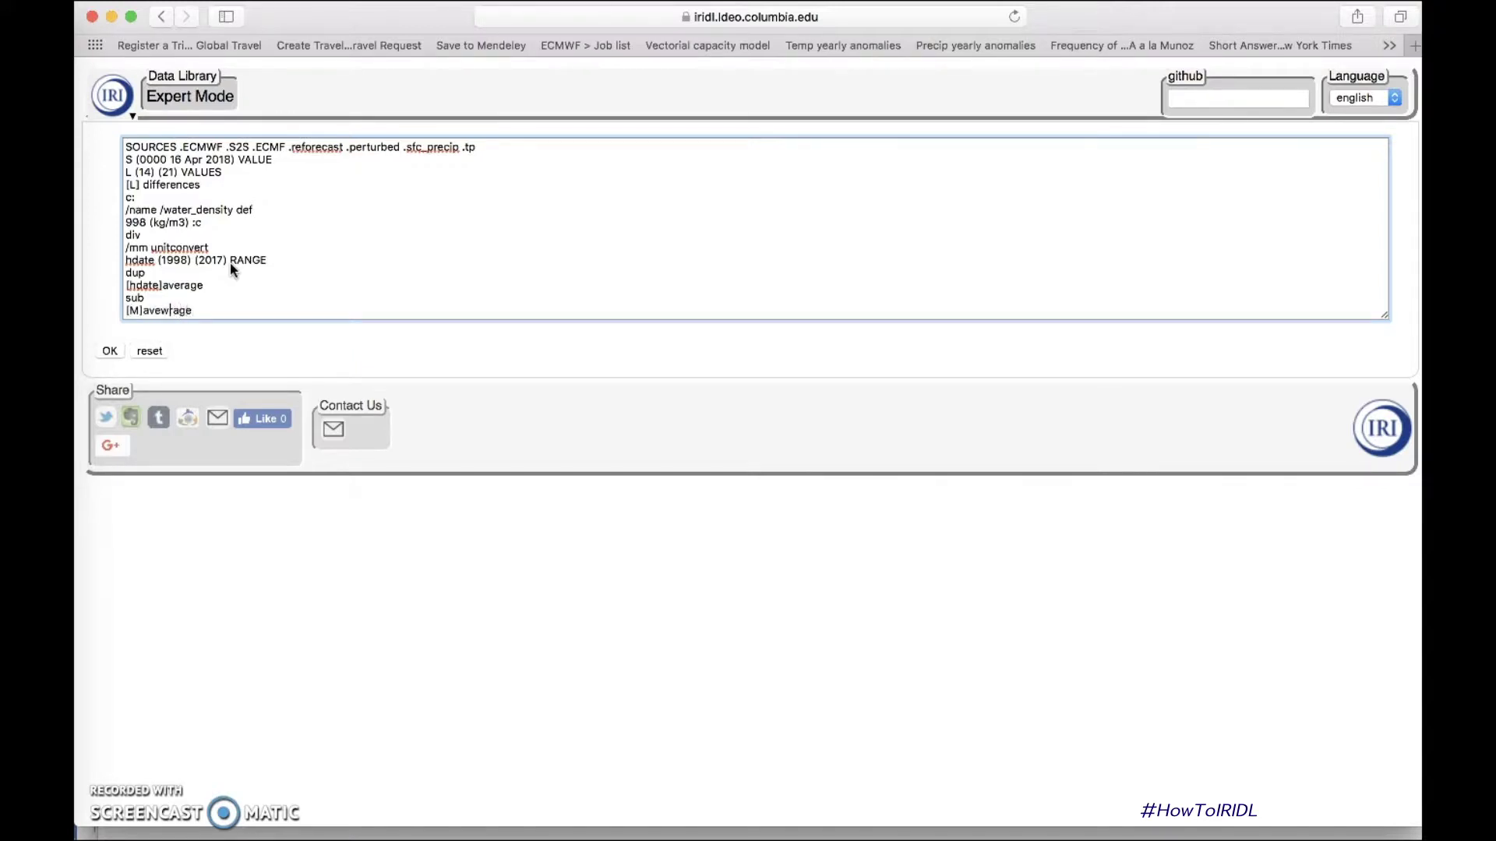
key("BackSpace")
Step: Submit the finished Ingrid code and request the result's Data Files page
left_click(109, 353)
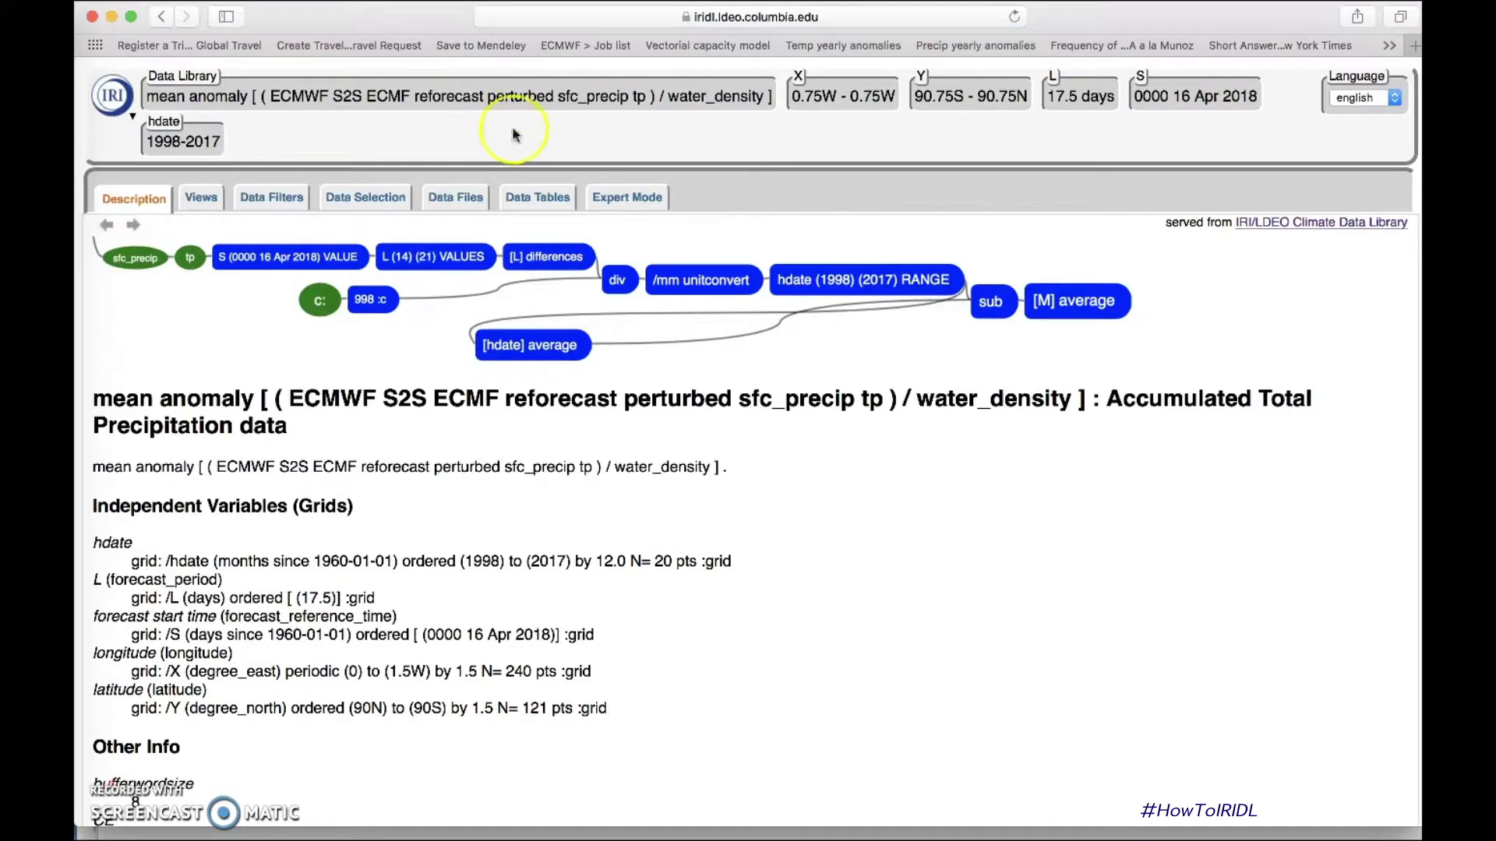
left_click(466, 206)
left_click(466, 205)
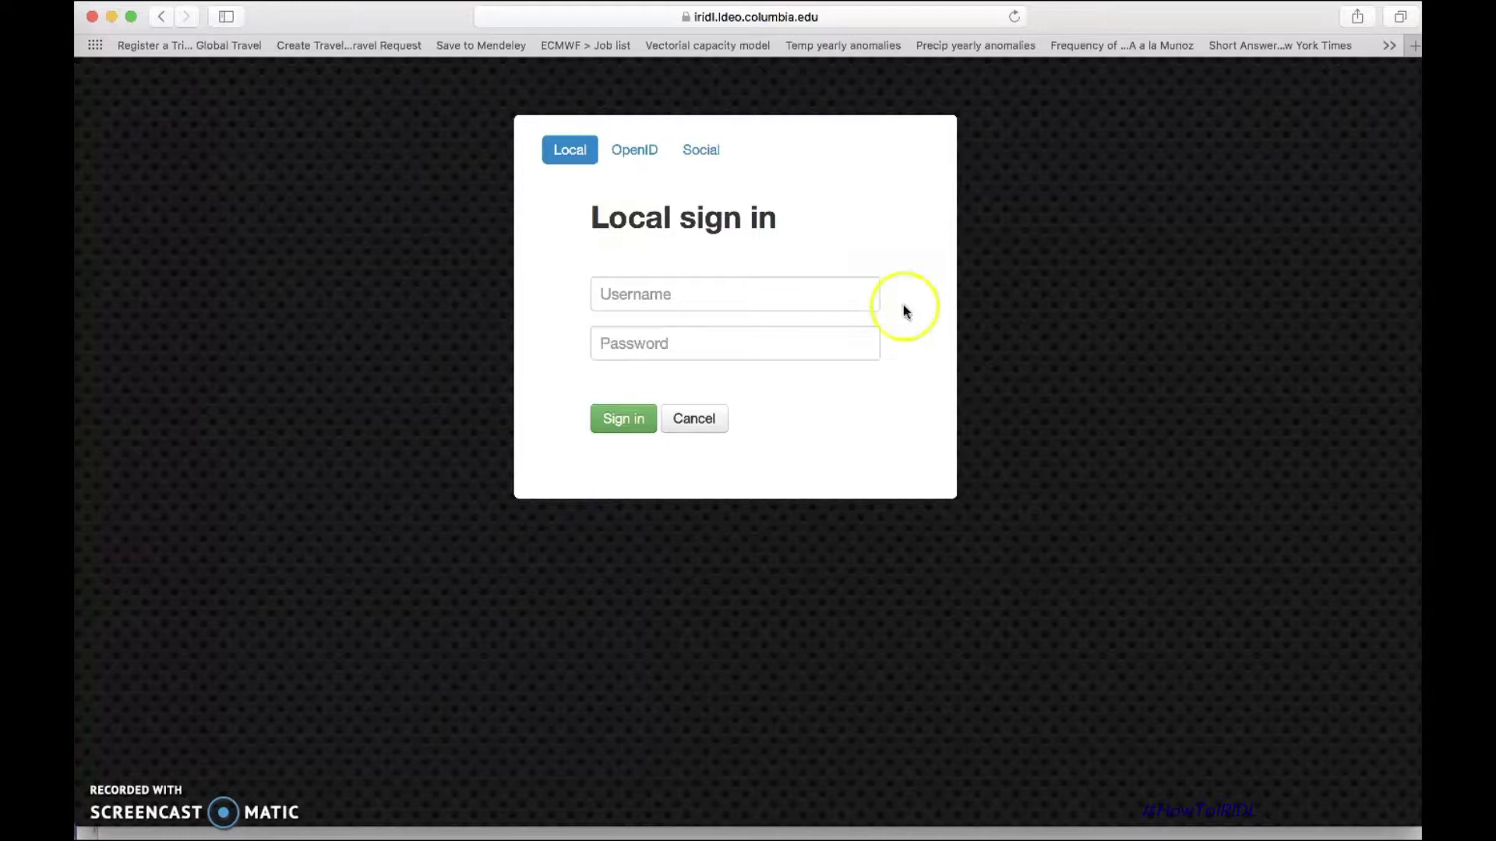
Step: Check the Social sign-in options, then sign in locally with the saved username login
left_click(709, 156)
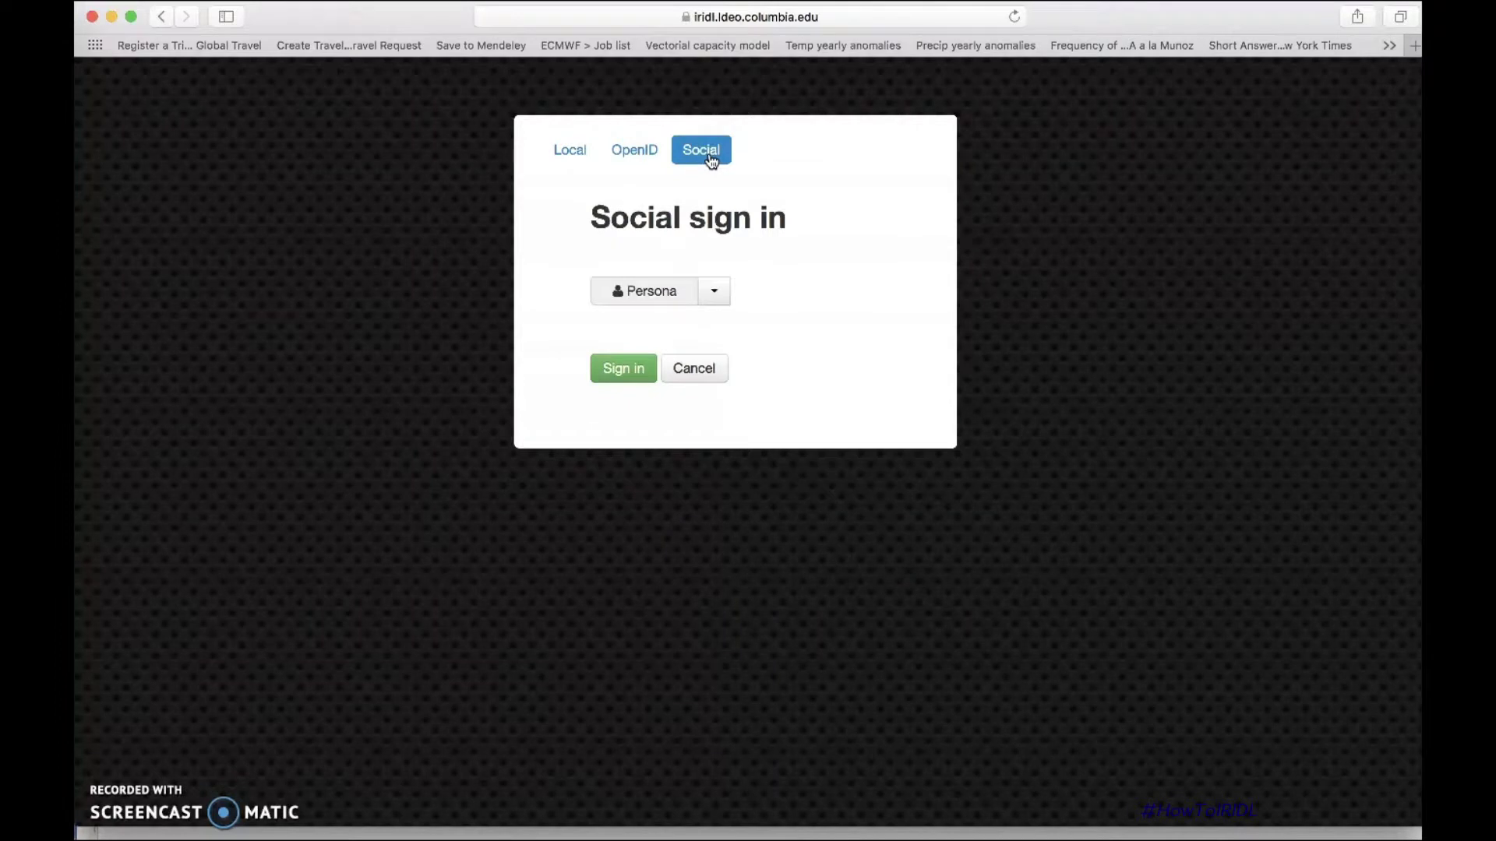
left_click(713, 290)
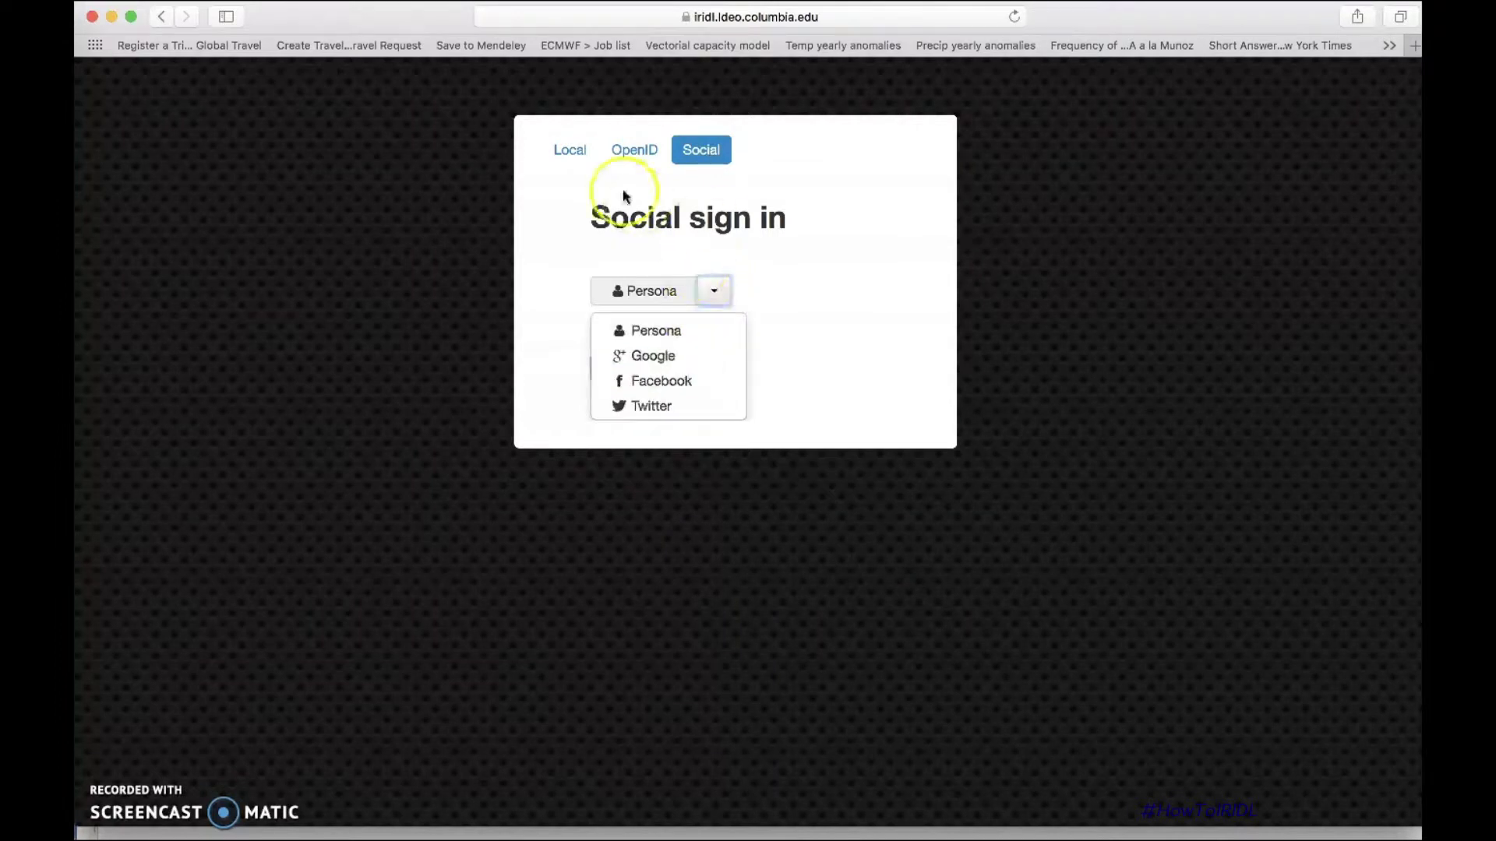
left_click(565, 154)
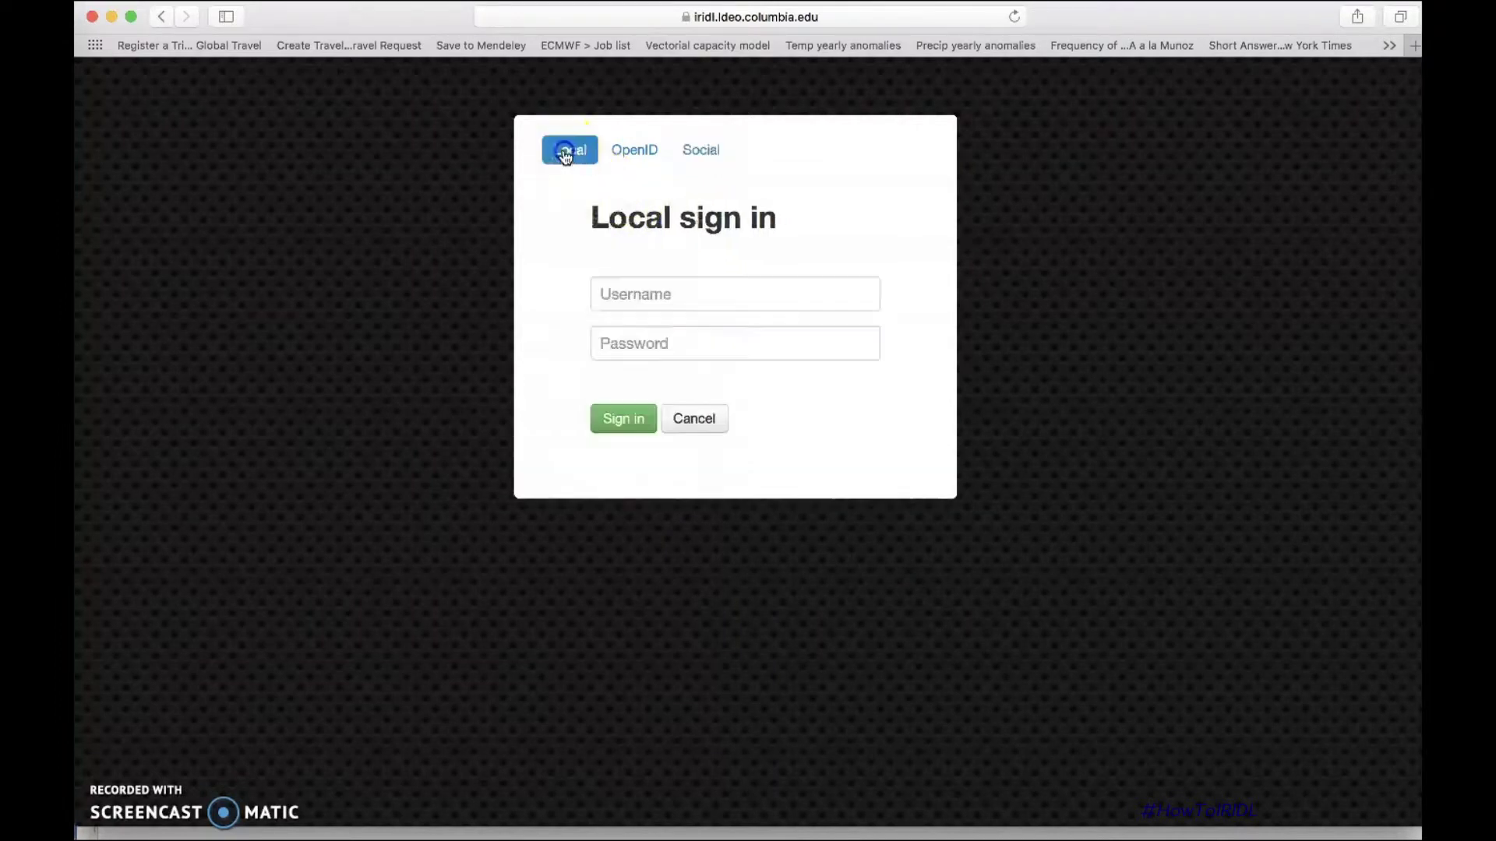
left_click(652, 294)
left_click(653, 341)
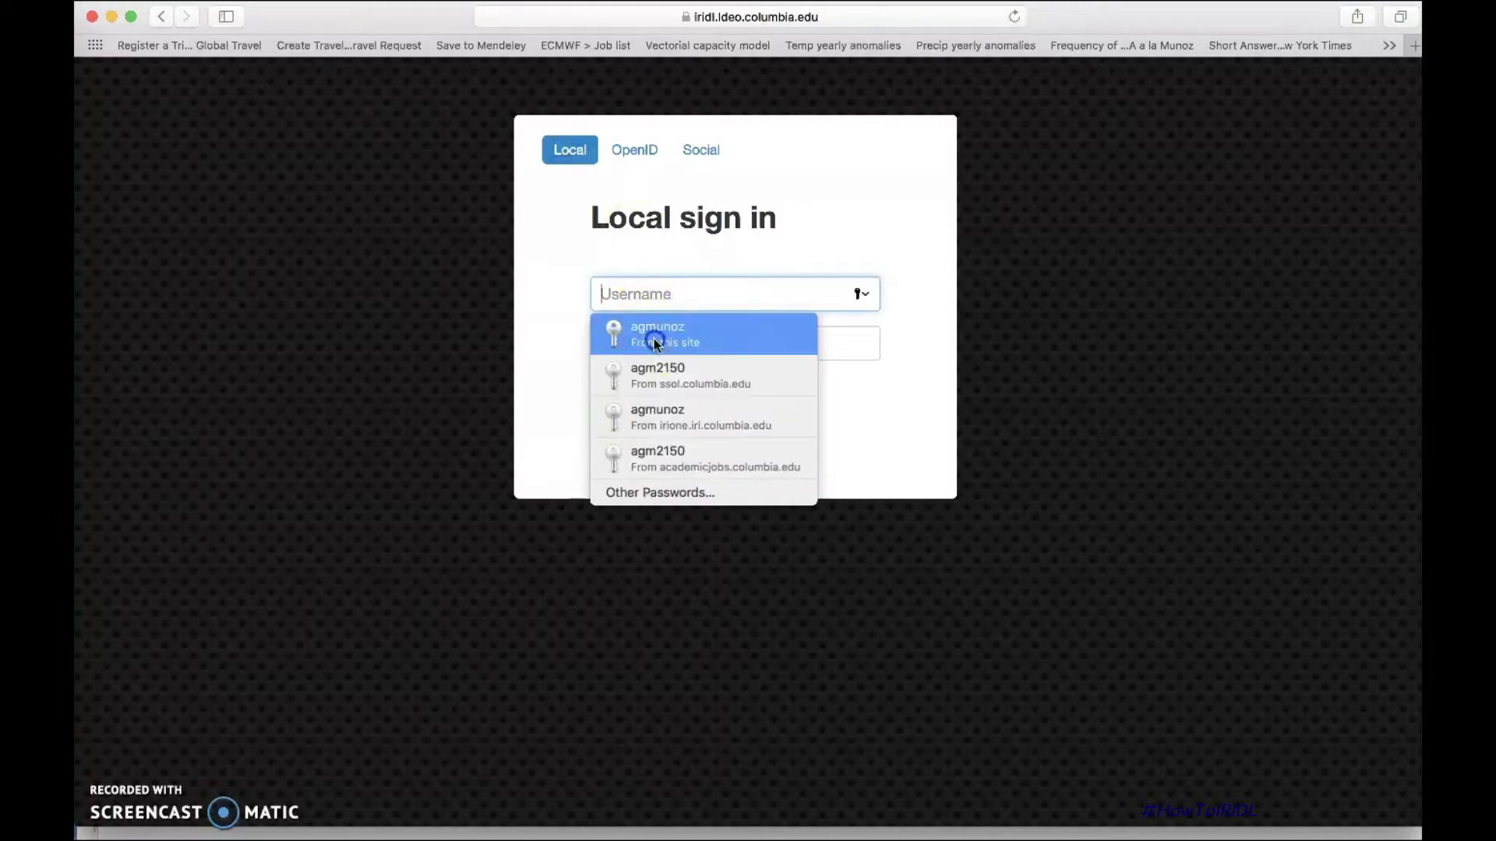
left_click(615, 424)
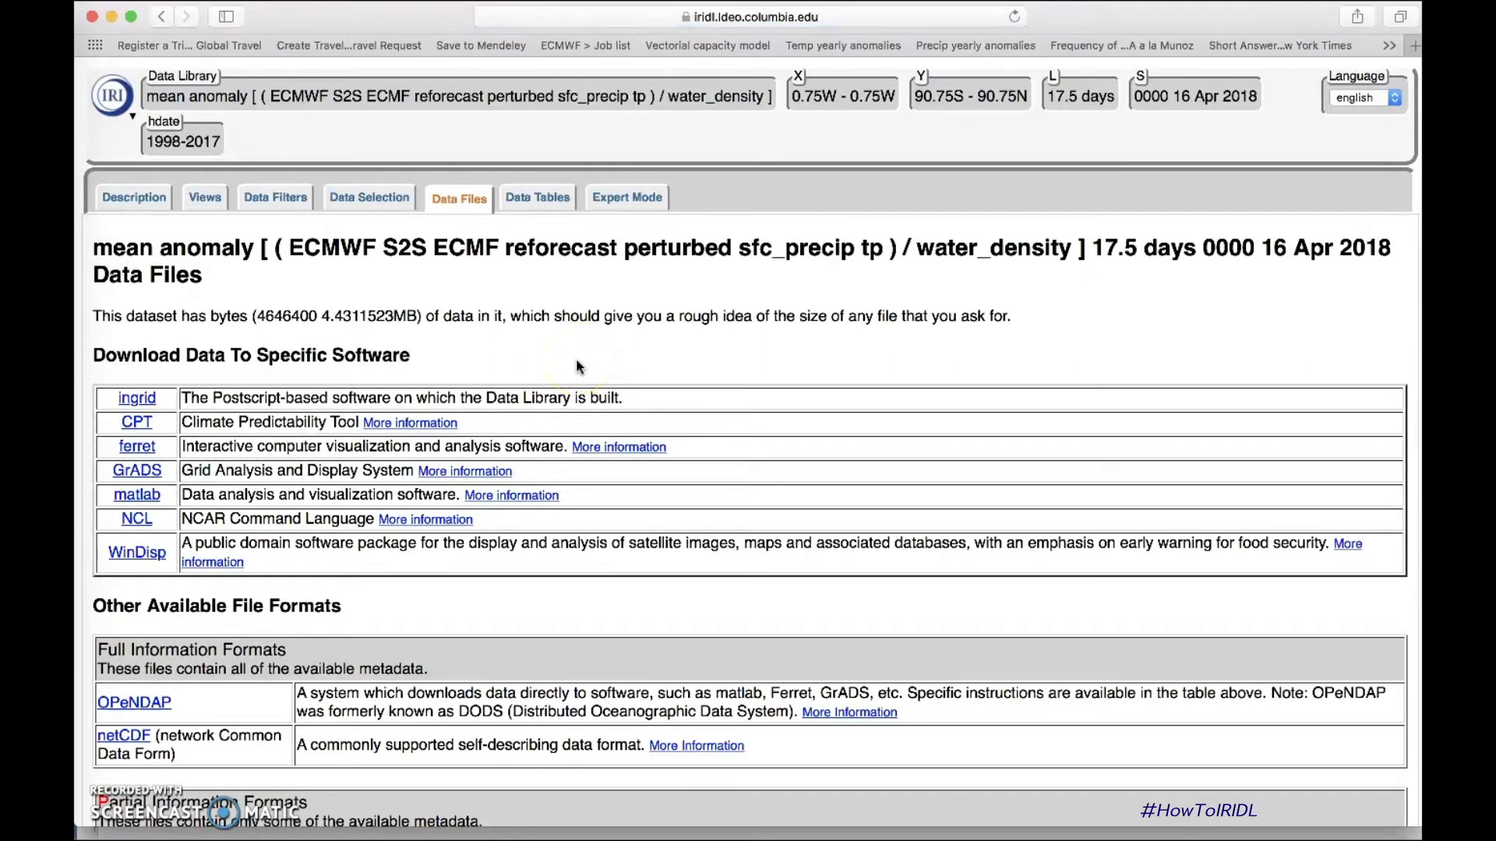
Step: Copy the netCDF link's address from its context menu
right_click(133, 747)
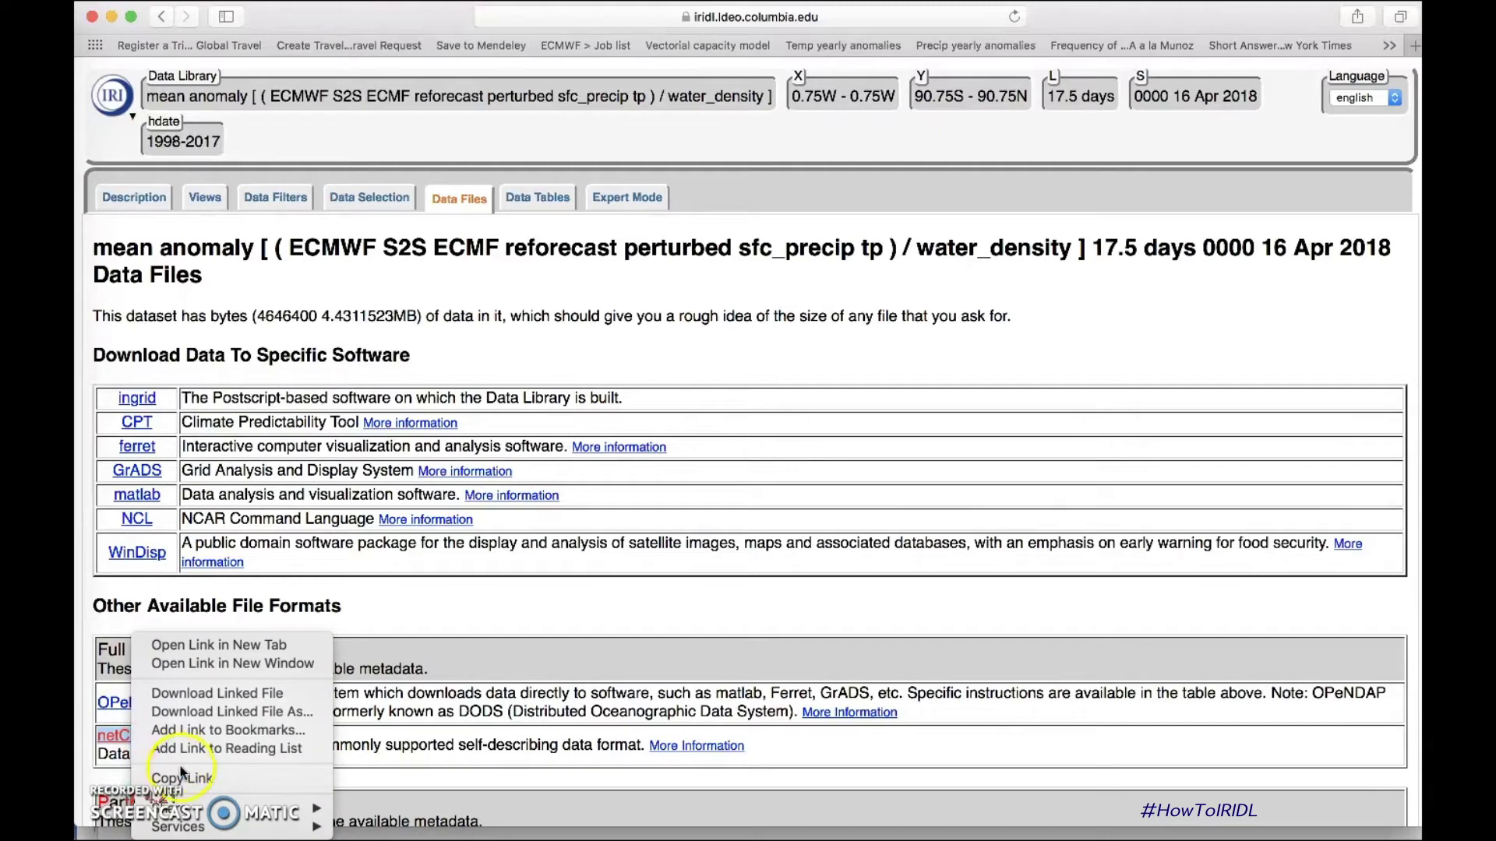
left_click(180, 774)
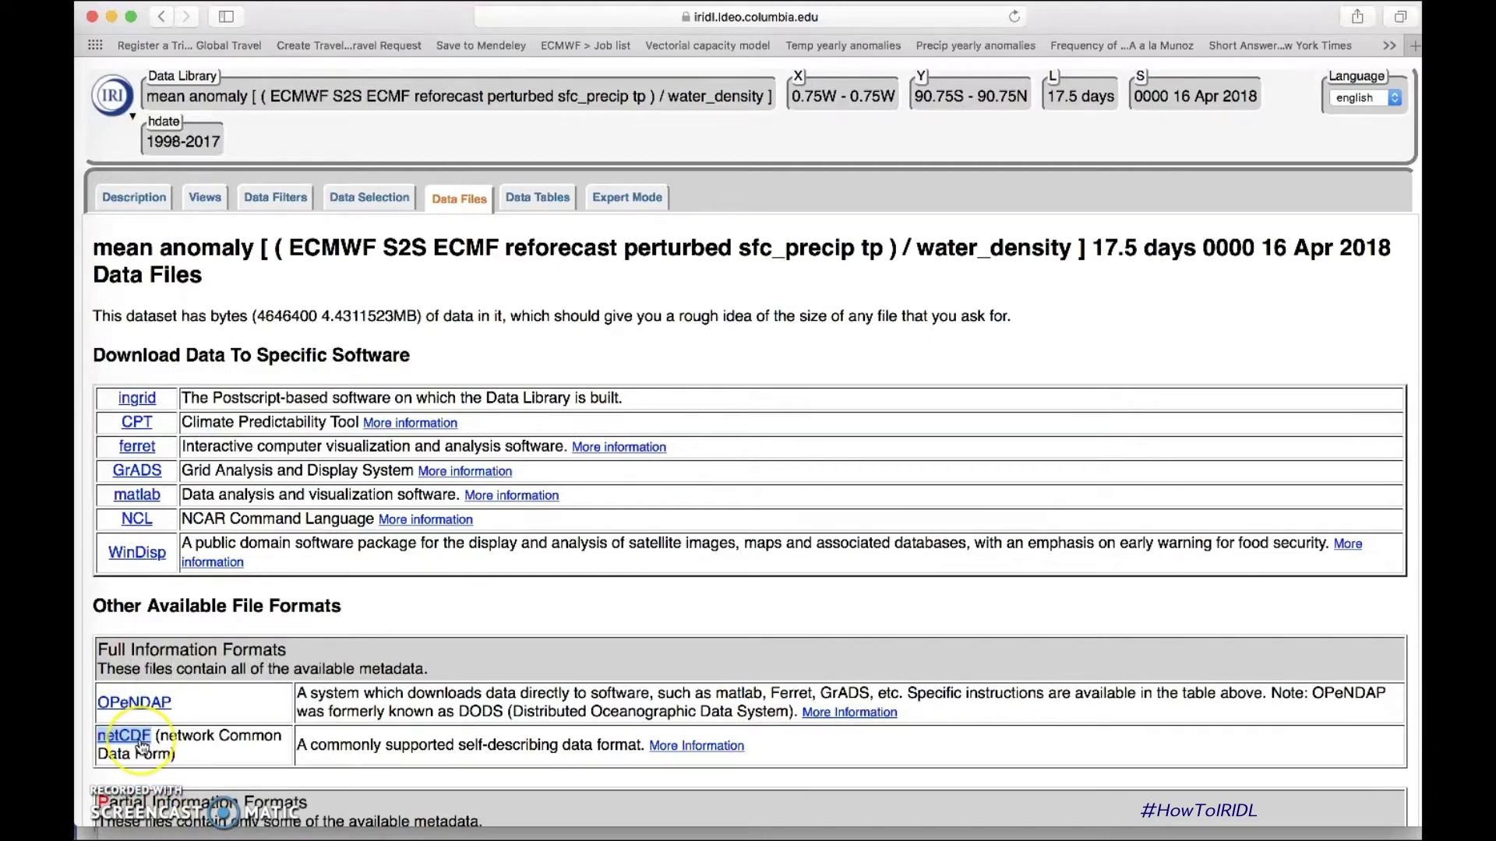